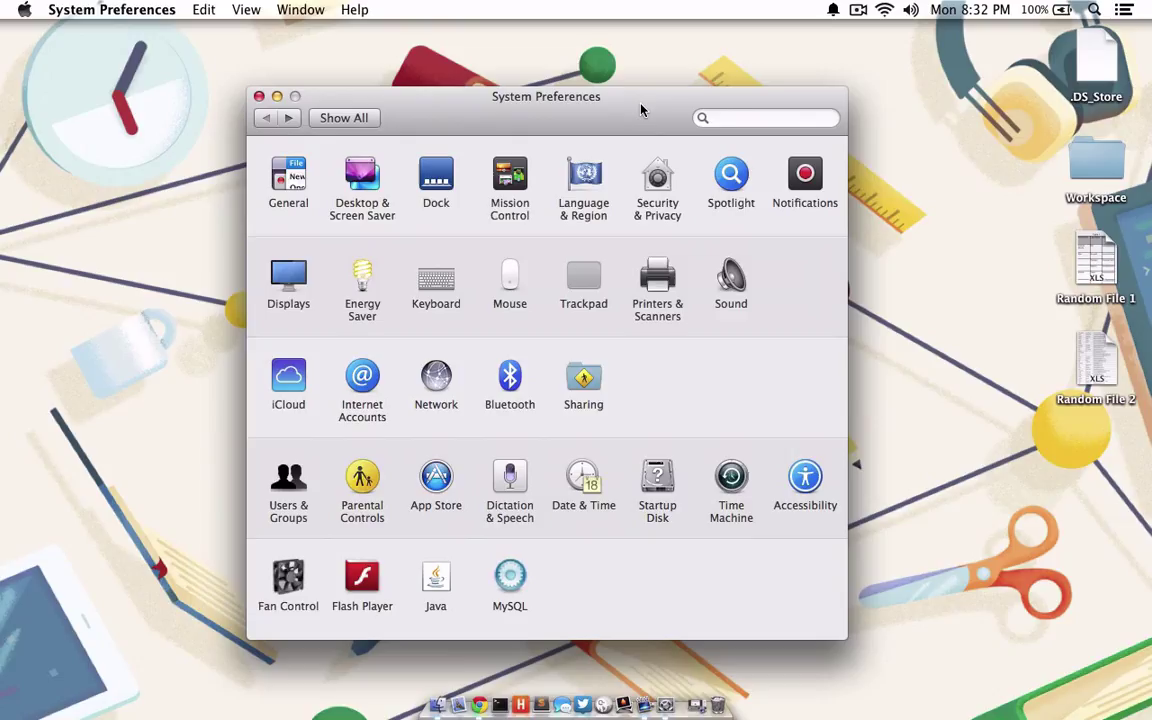
click(727, 295)
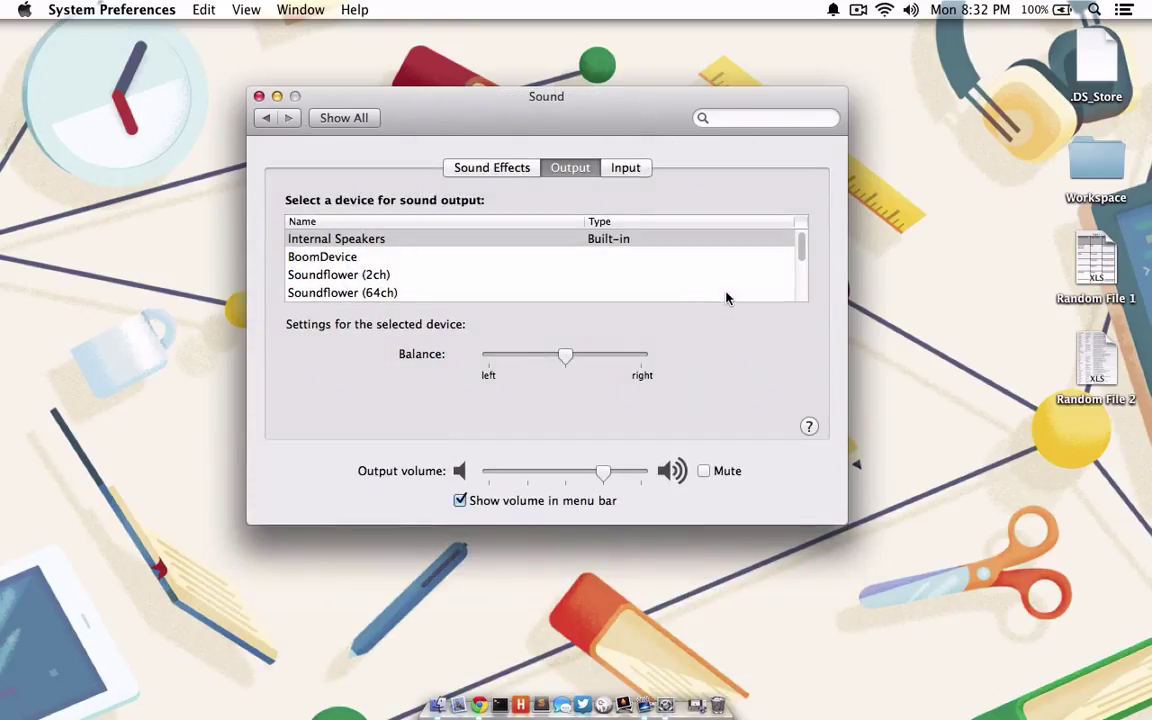
click(636, 170)
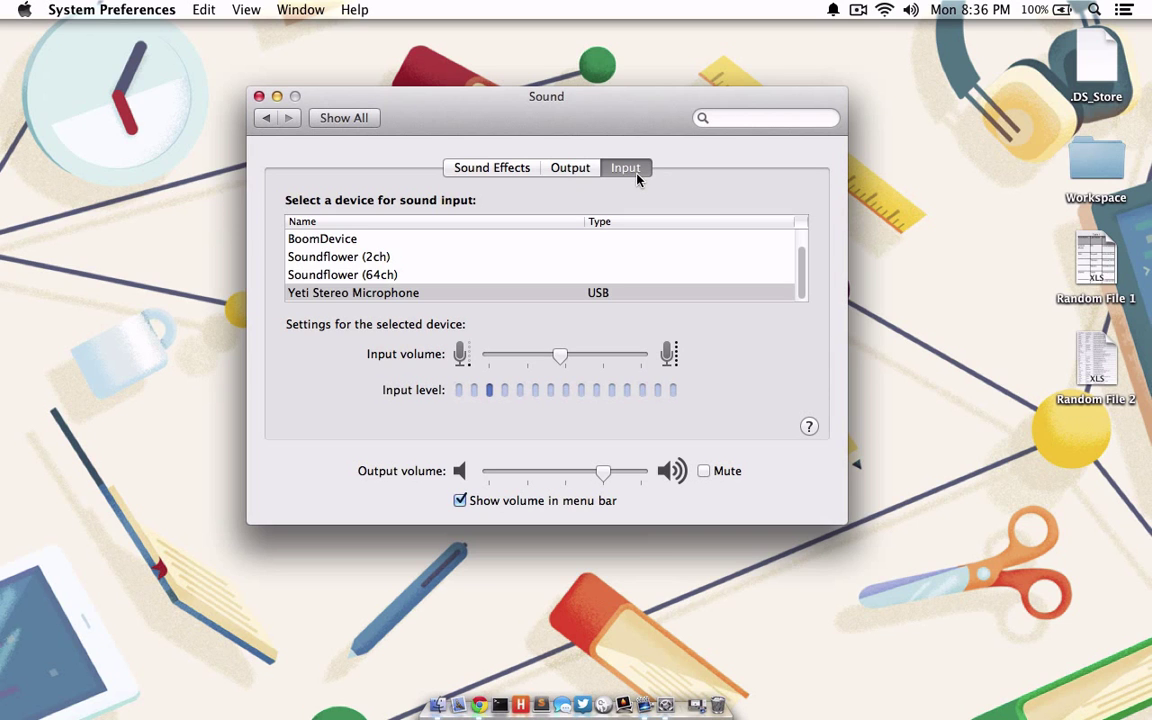
click(268, 120)
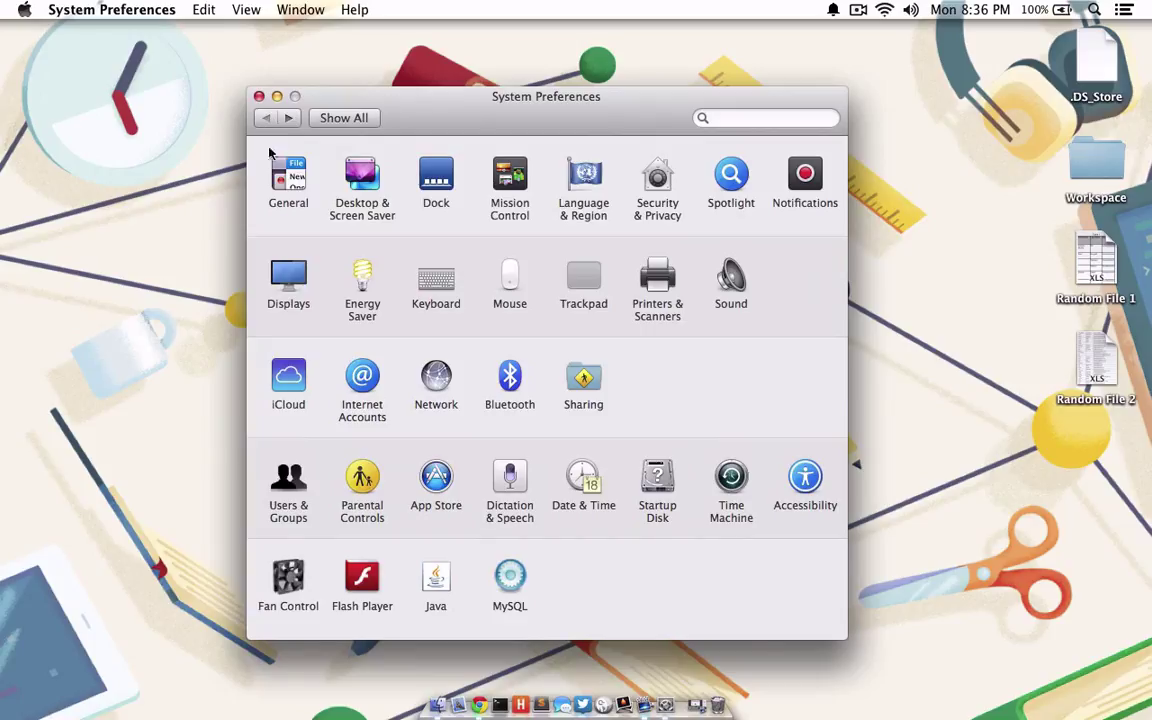
Check the built-in display's scaled 1280 × 800 resolution in Displays, then close System Preferences.
click(285, 282)
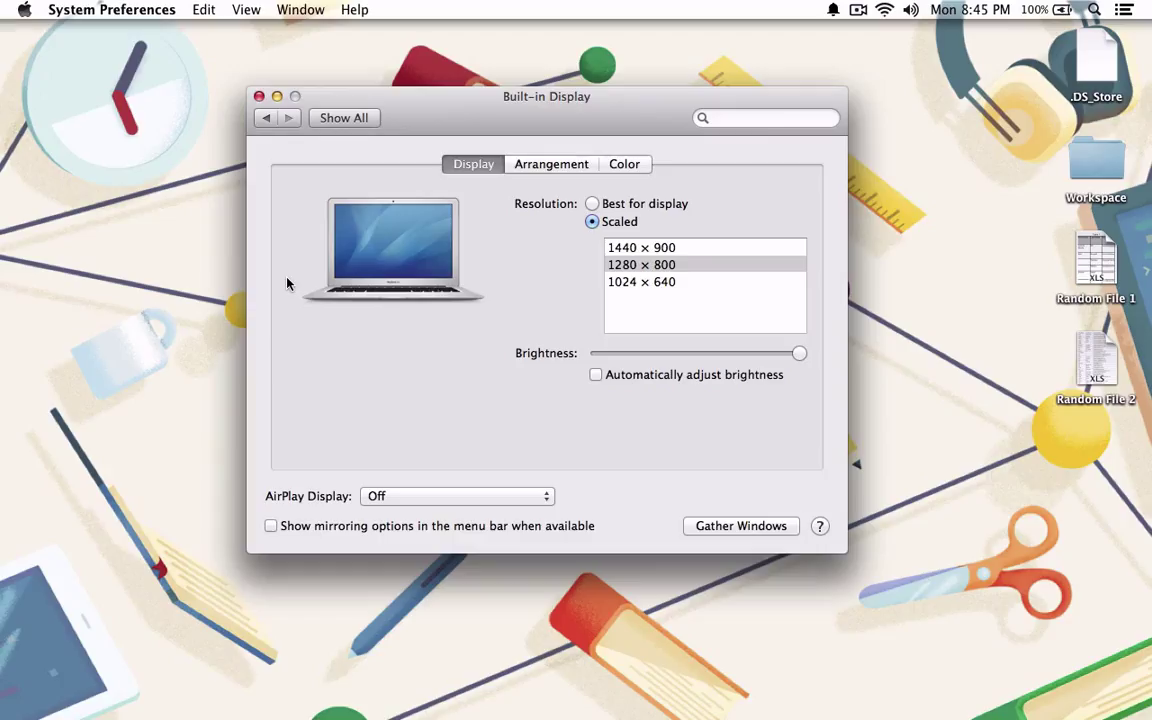
click(266, 118)
click(259, 97)
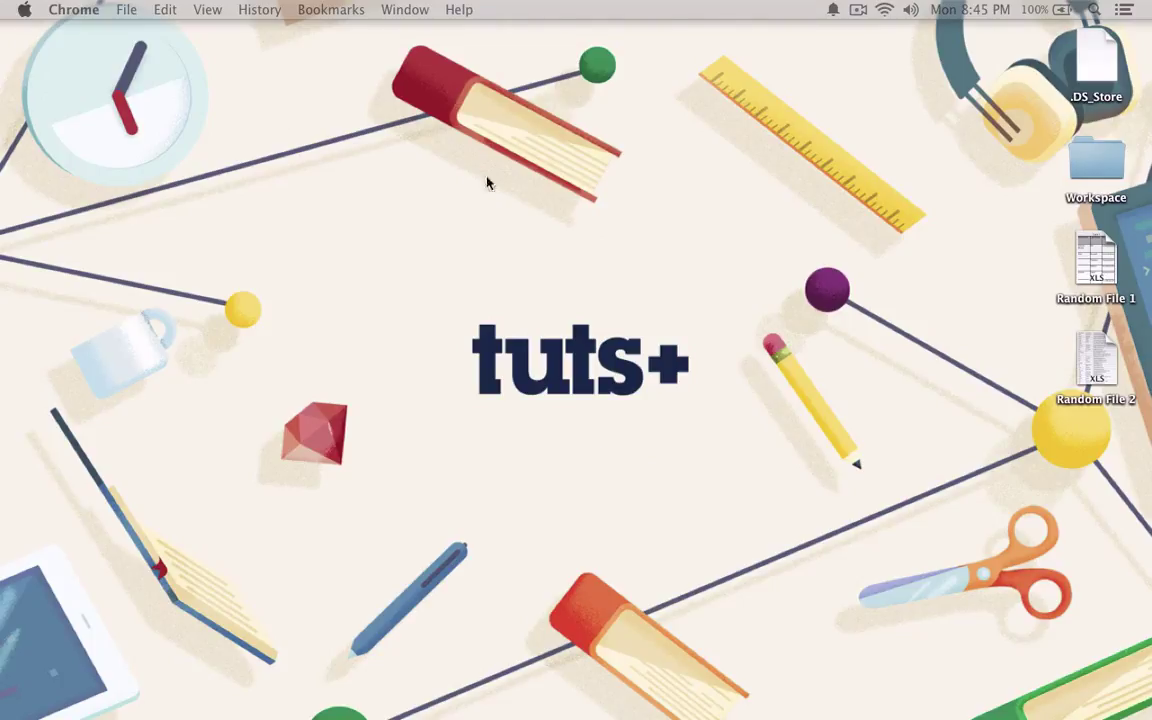
Select Random File 1 and Random File 2 on the desktop and drop them into the Workspace folder.
click(1081, 177)
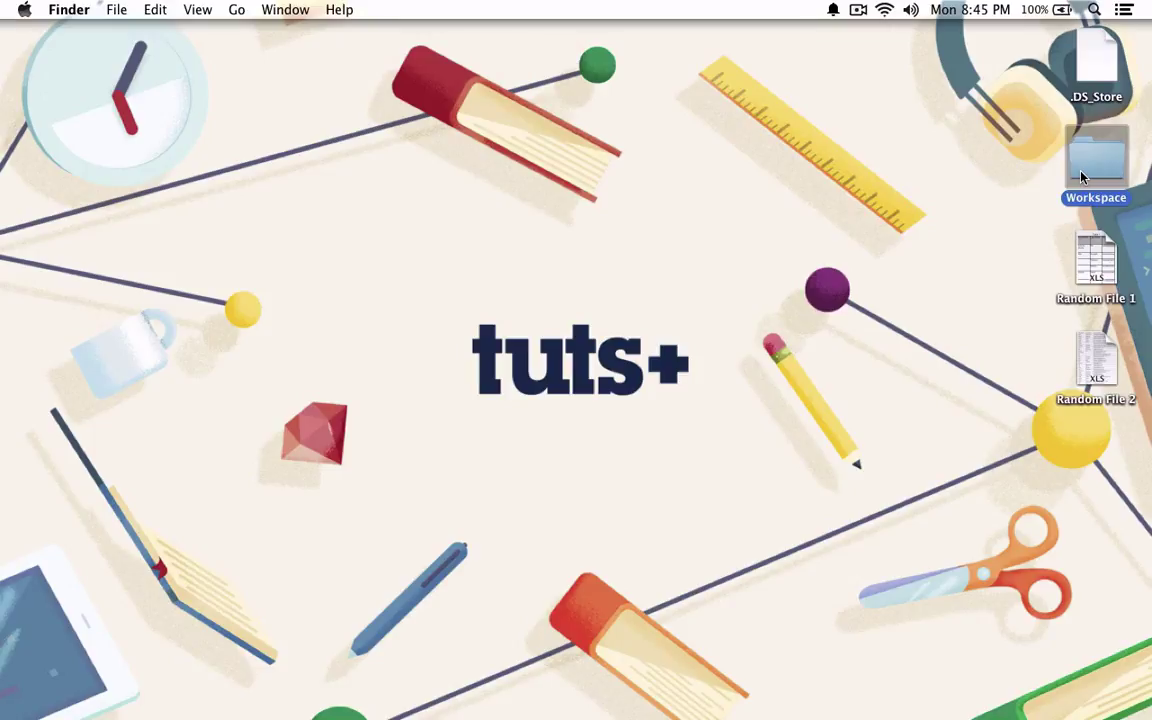
click(1098, 258)
super+click(1104, 349)
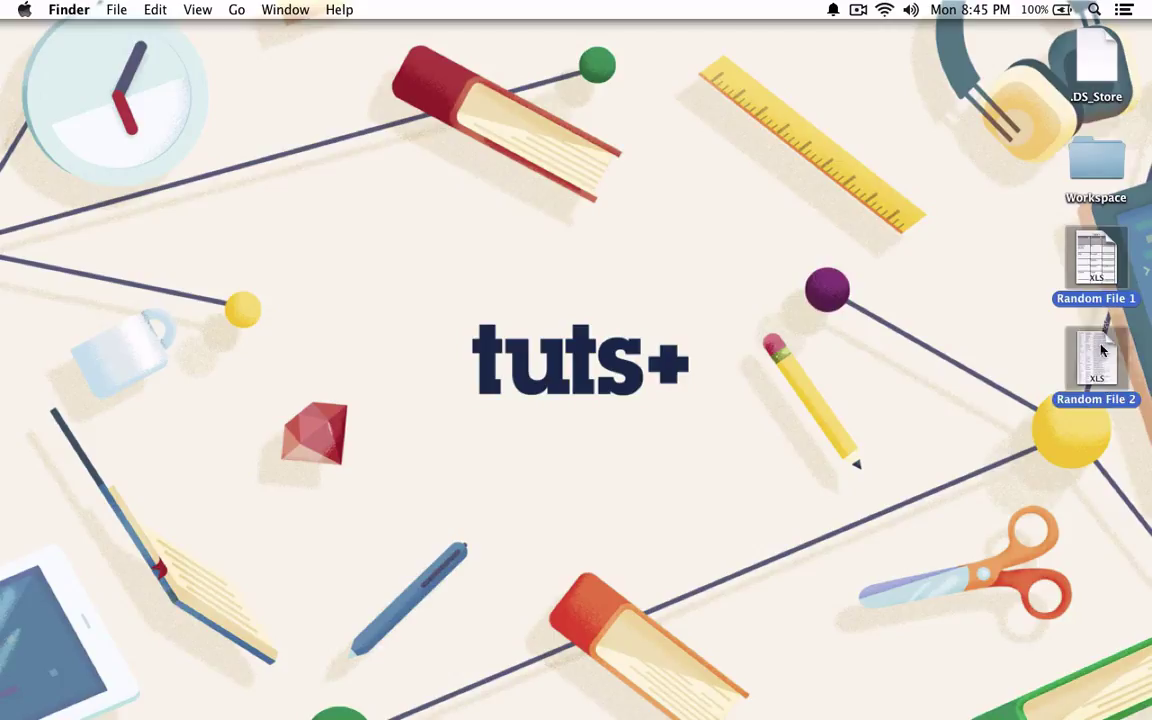
drag(1104, 349, 1097, 183)
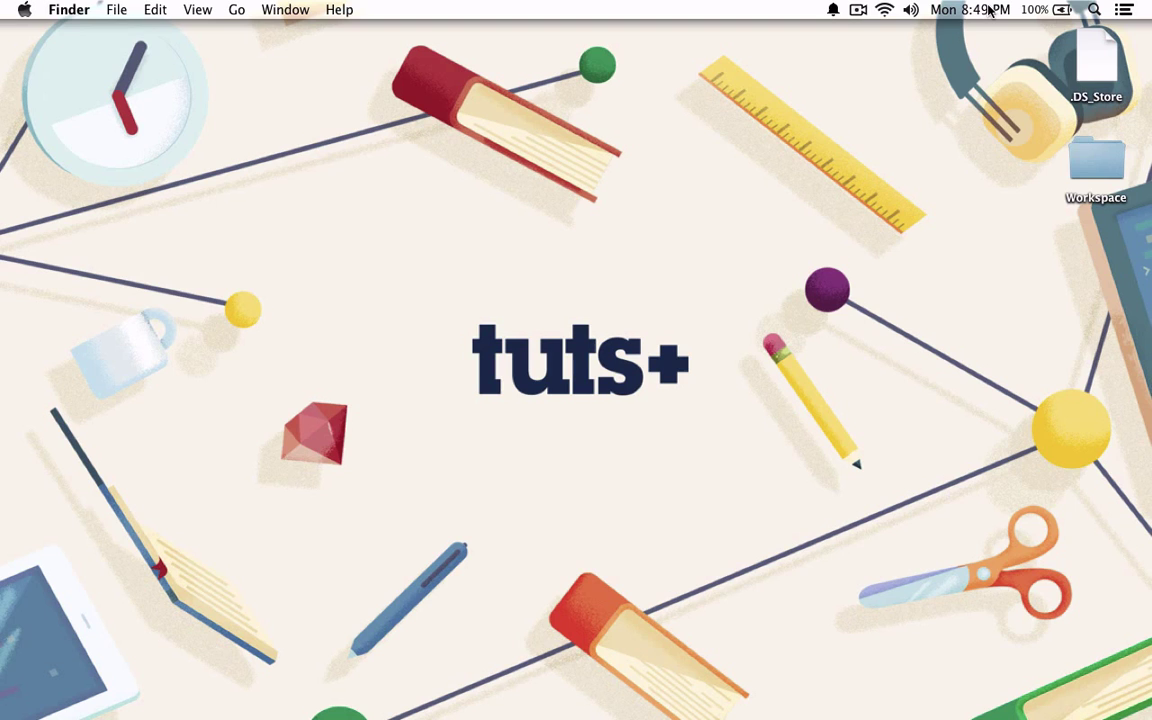
Launch System Preferences via Spotlight and uncheck 'Show date and time in menu bar' in Date & Time's Clock settings.
key(super+space)
text(SYST)
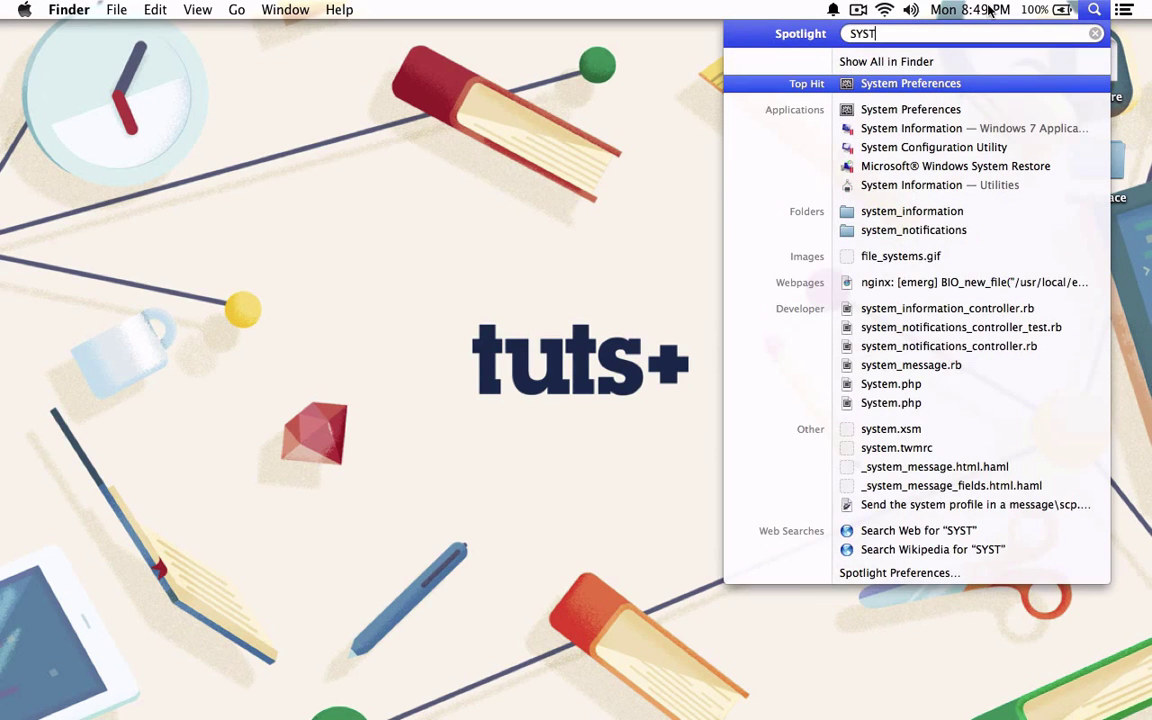
key(Return)
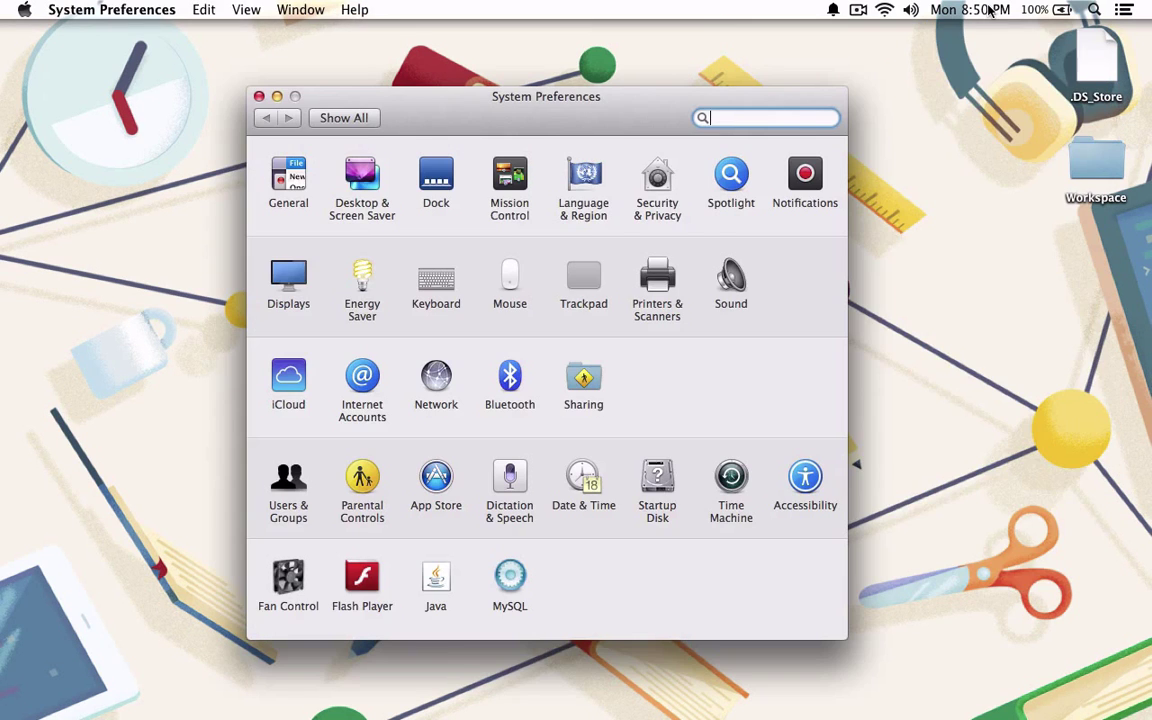
click(590, 485)
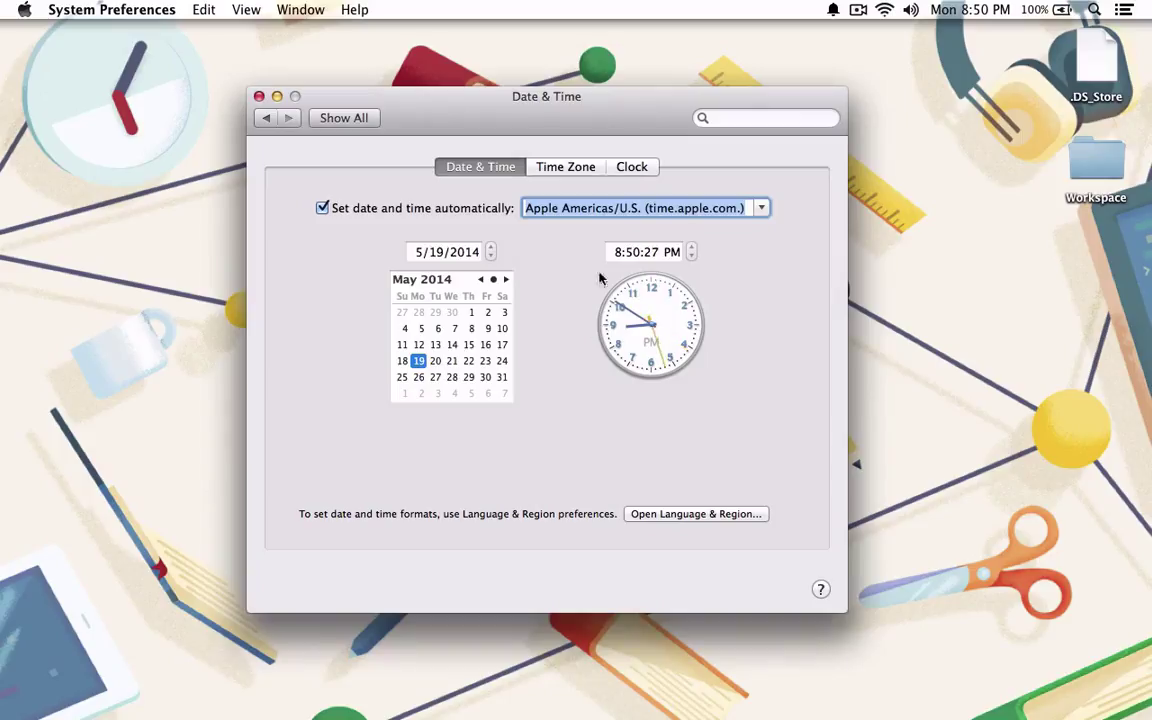
click(632, 170)
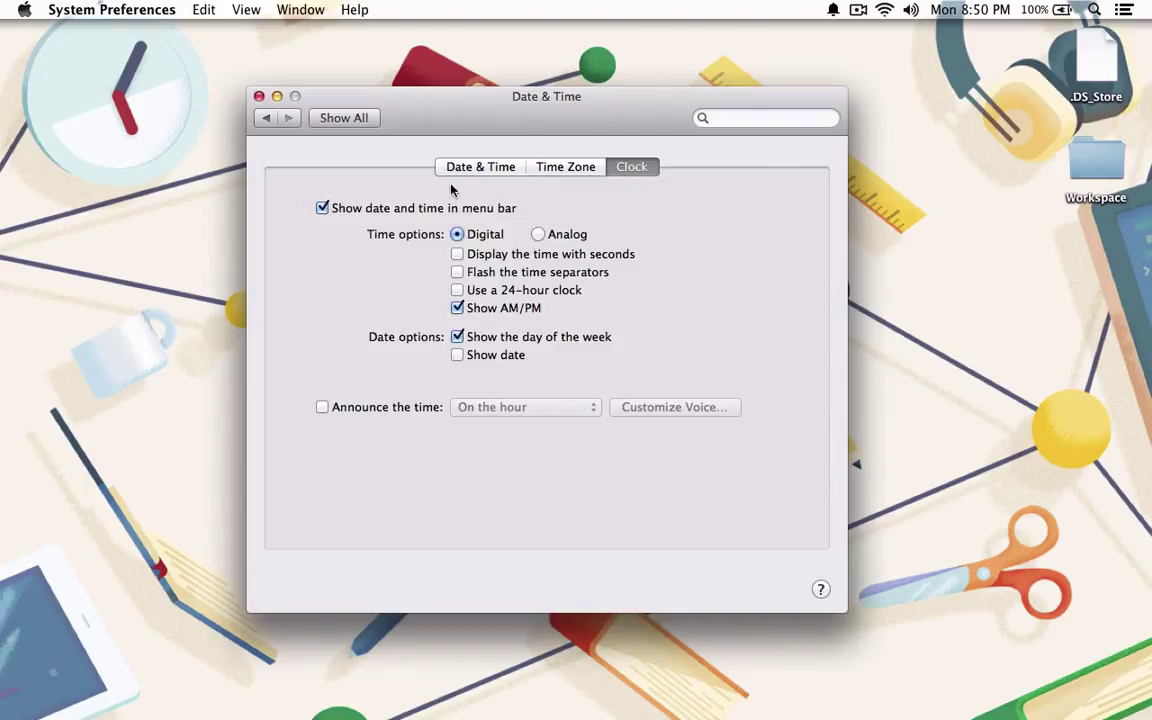
click(322, 209)
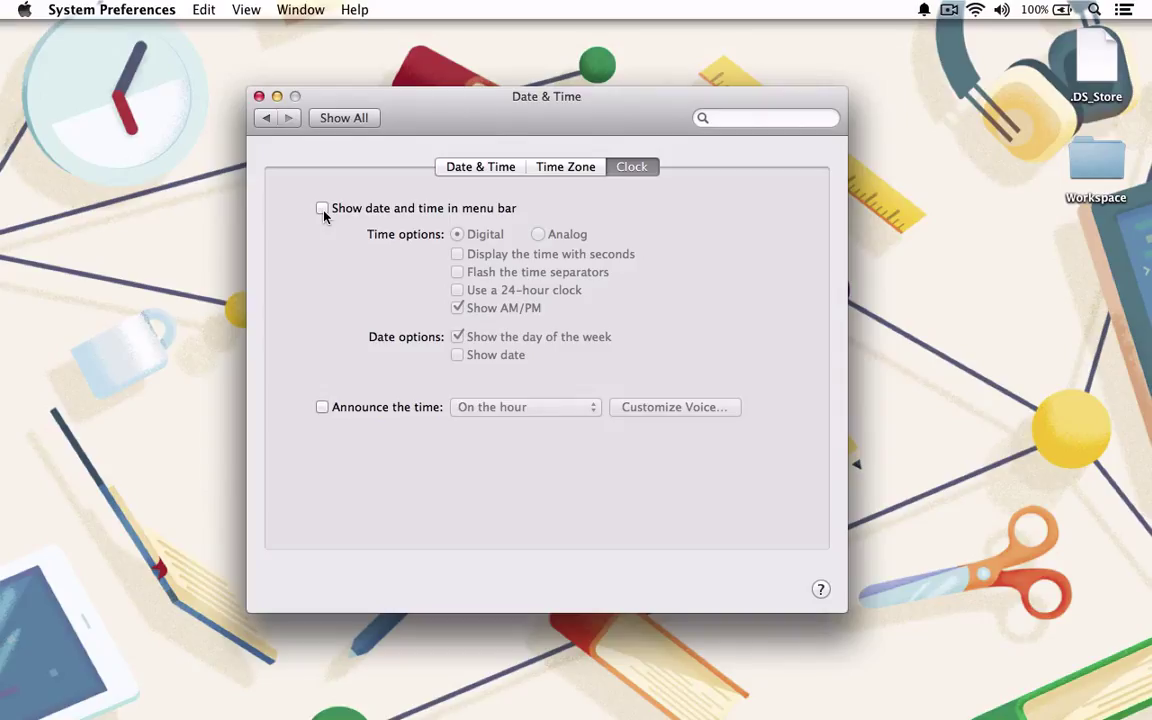
click(259, 97)
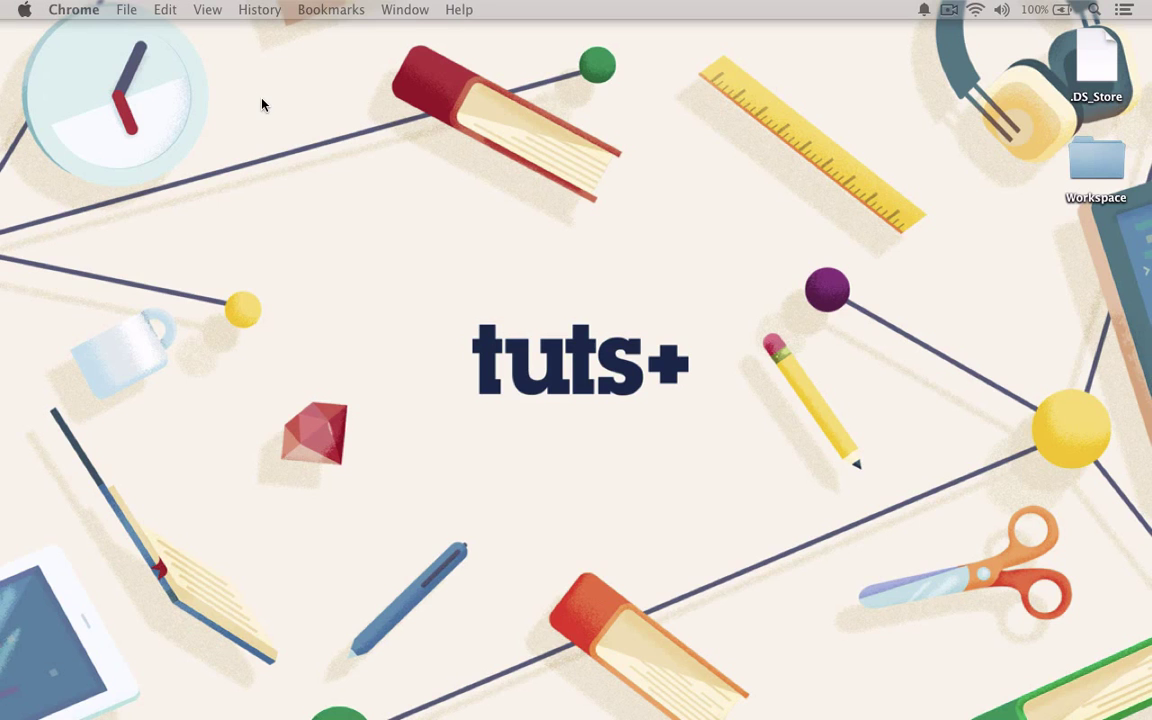
Restore the Untitled ScreenFlow project and split the Yeti Stereo Microphone clip at 3 seconds.
mouse_move(610, 705)
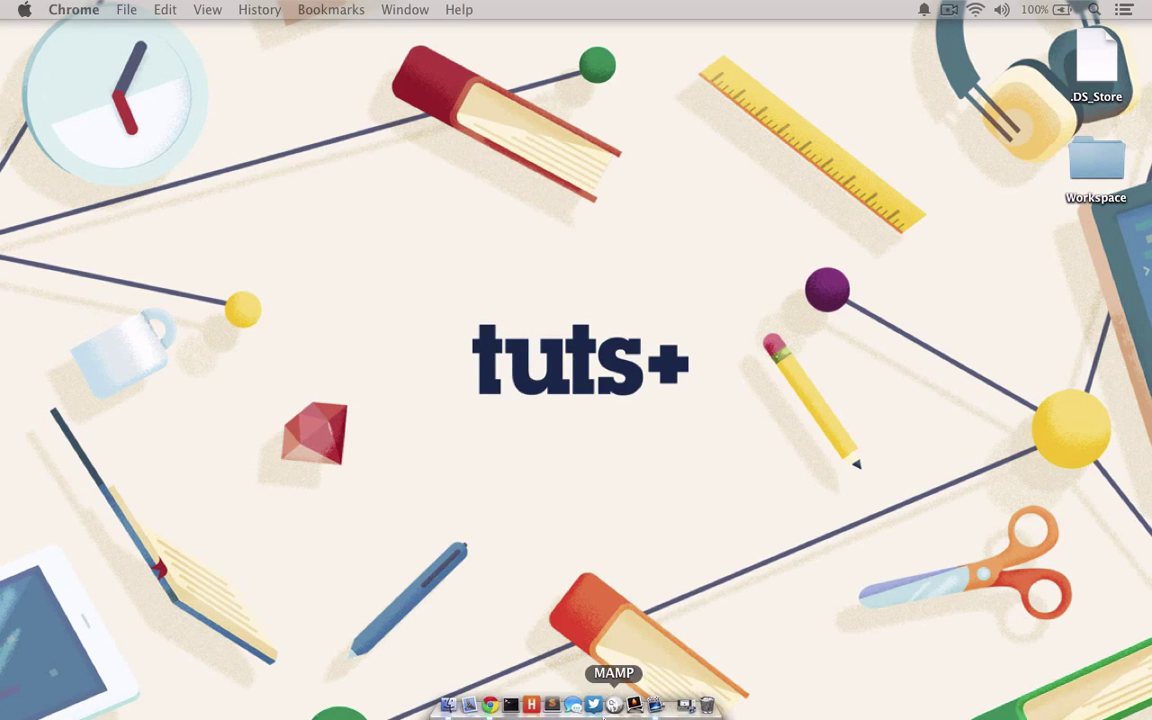
click(681, 705)
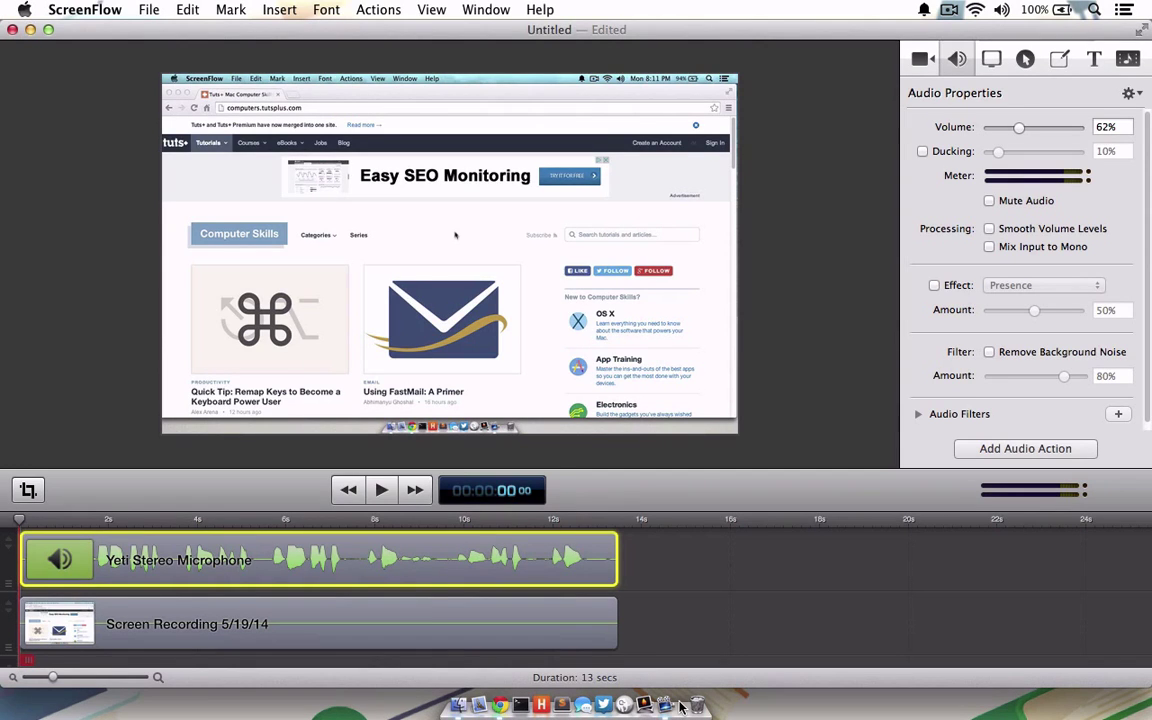
click(648, 668)
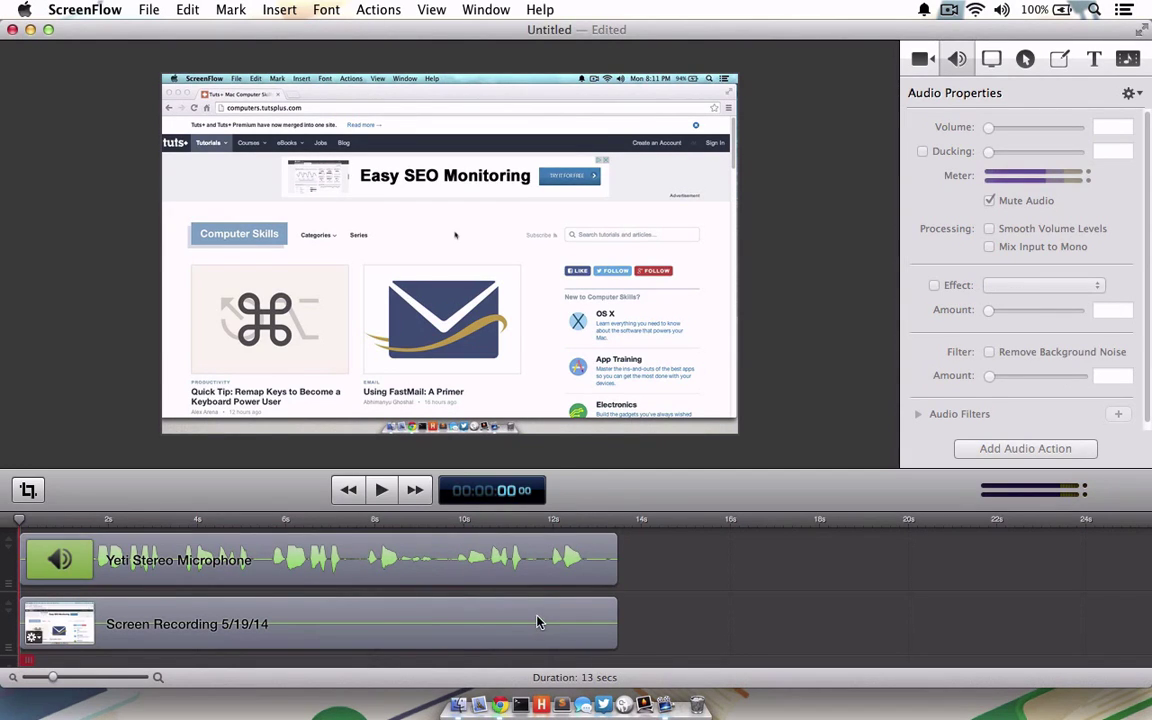
click(165, 584)
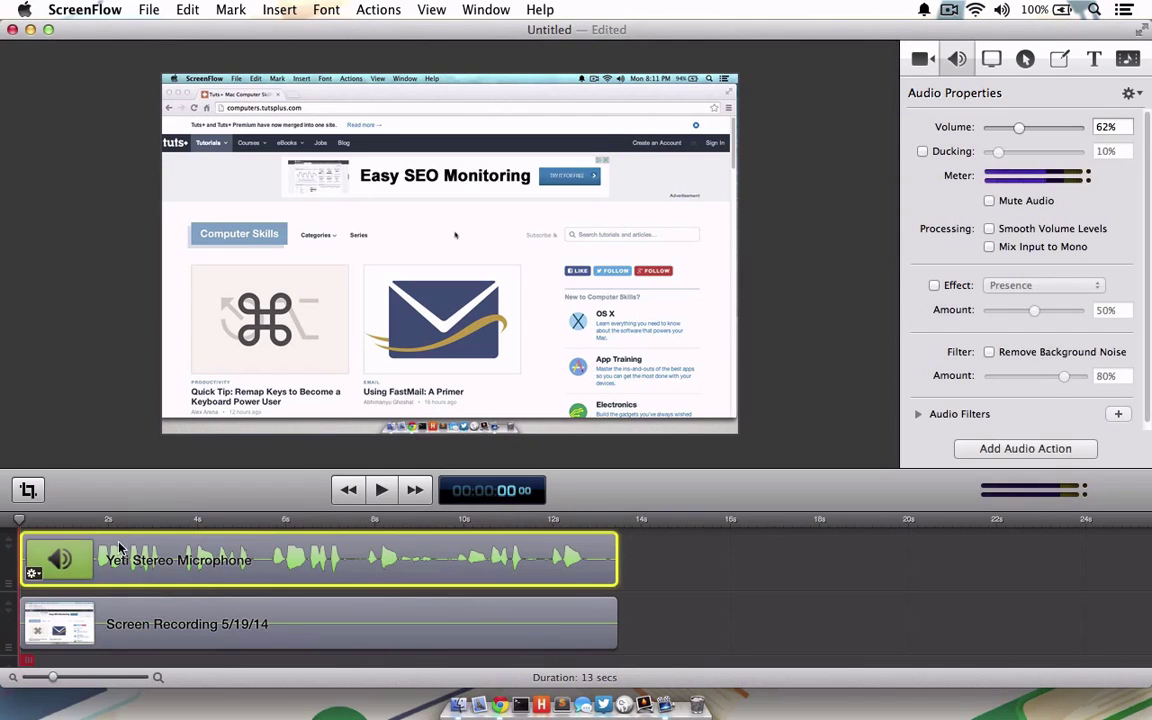
drag(19, 519, 179, 522)
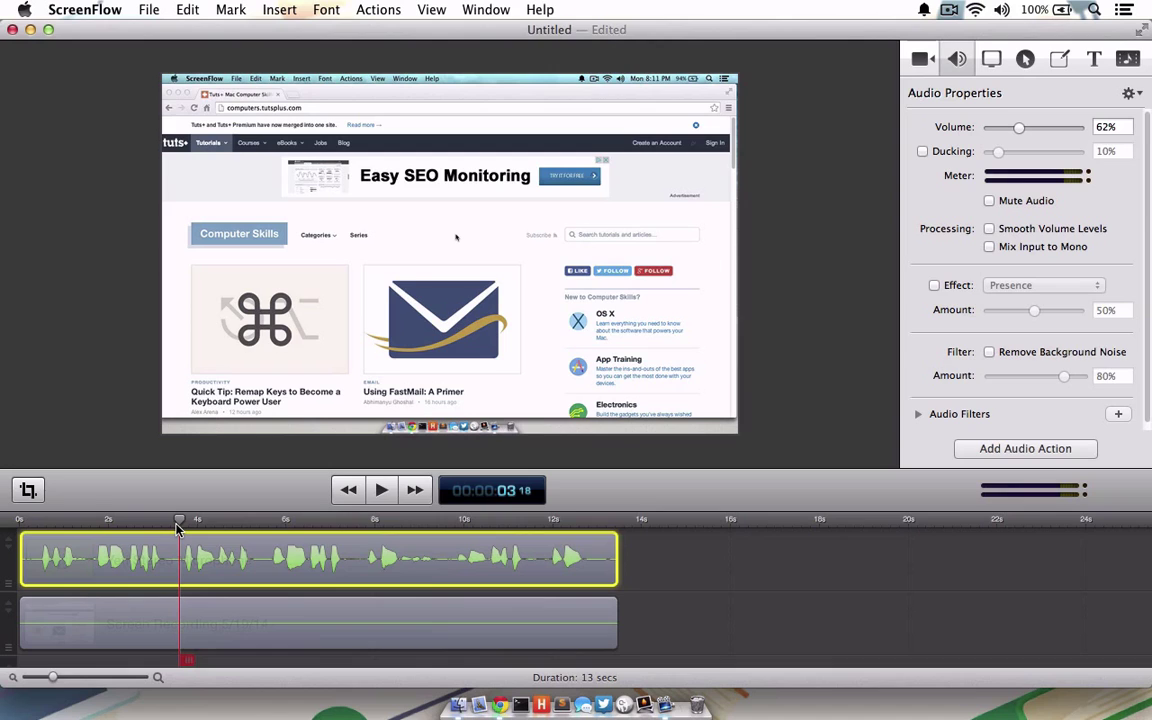
key(t)
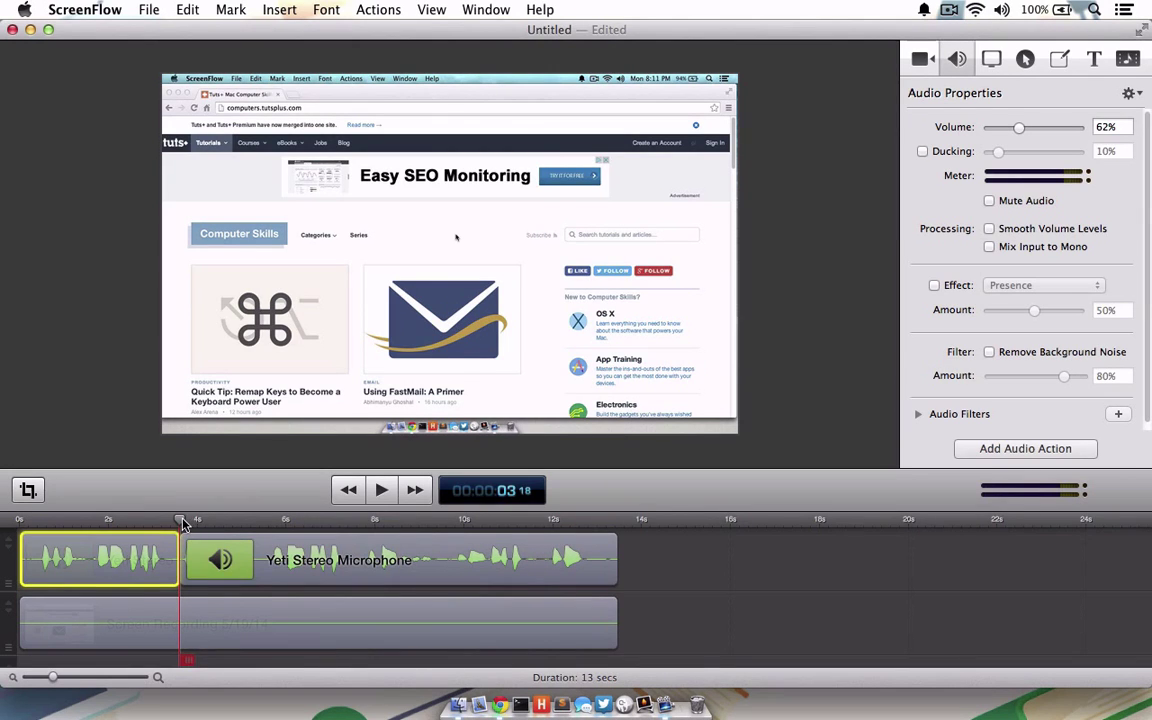
Split the clip again at 5 seconds, delete the middle piece, and slide the remainder left.
drag(183, 525, 262, 521)
click(252, 550)
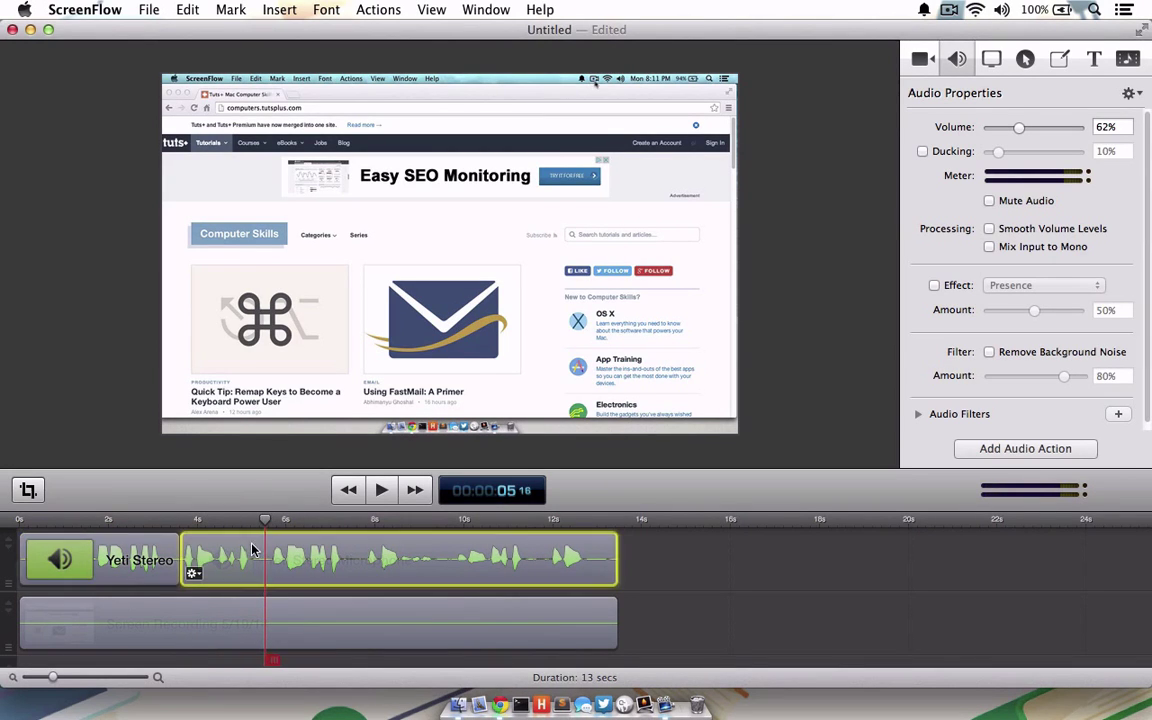
key(t)
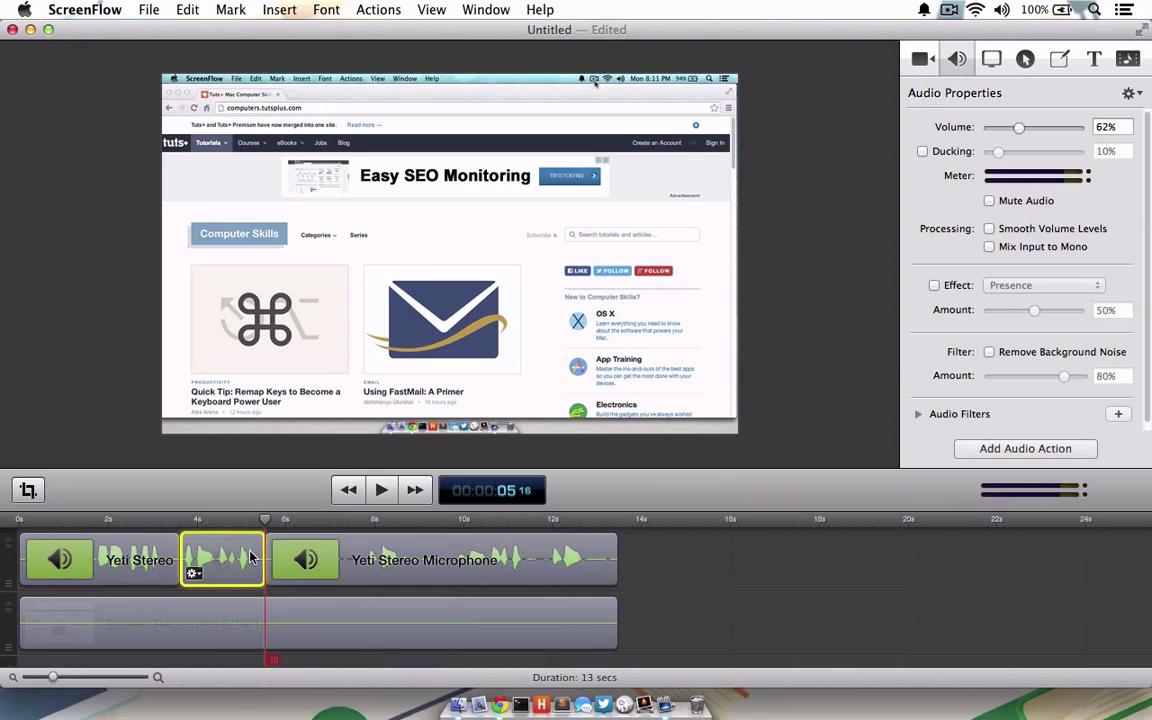
key(Delete)
click(381, 548)
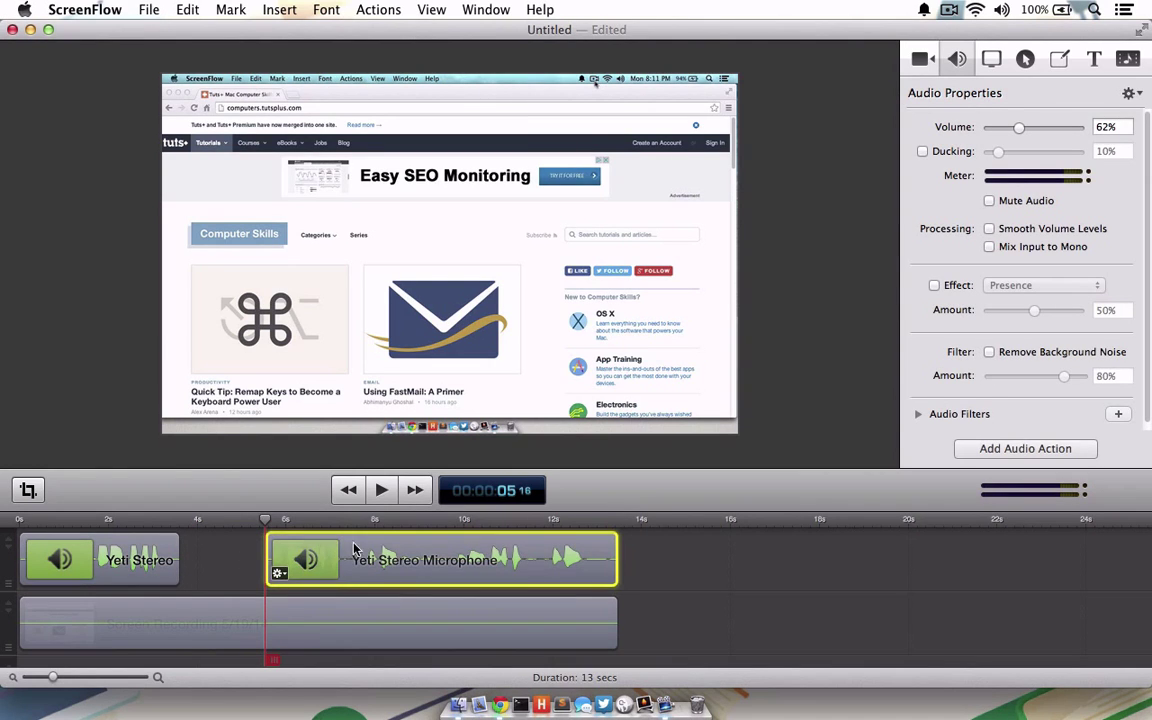
drag(381, 548, 297, 556)
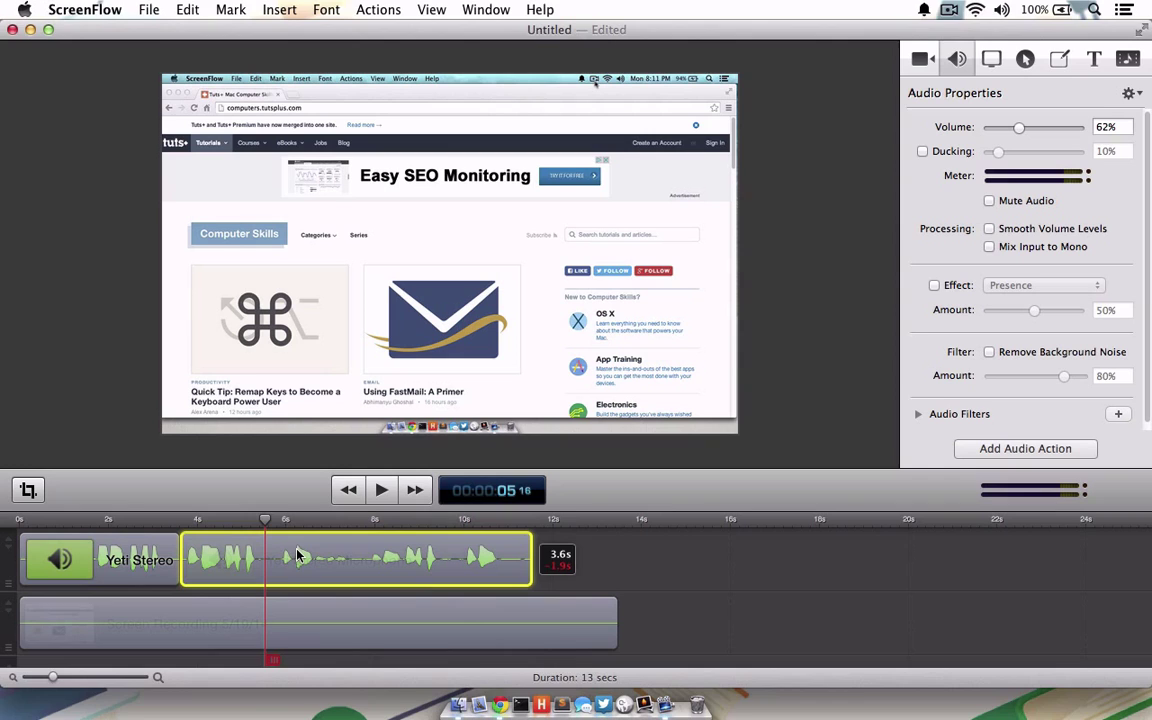
Add a freeze frame at the end of the Screen Recording 5/19/14 clip.
click(555, 620)
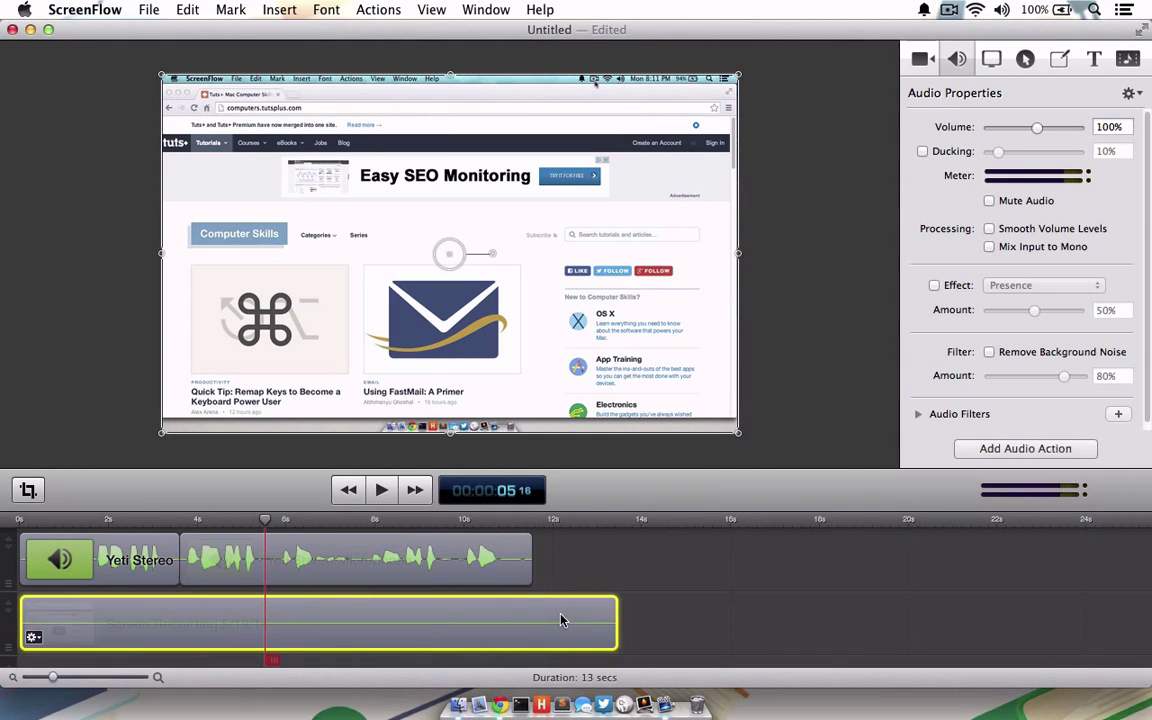
click(617, 522)
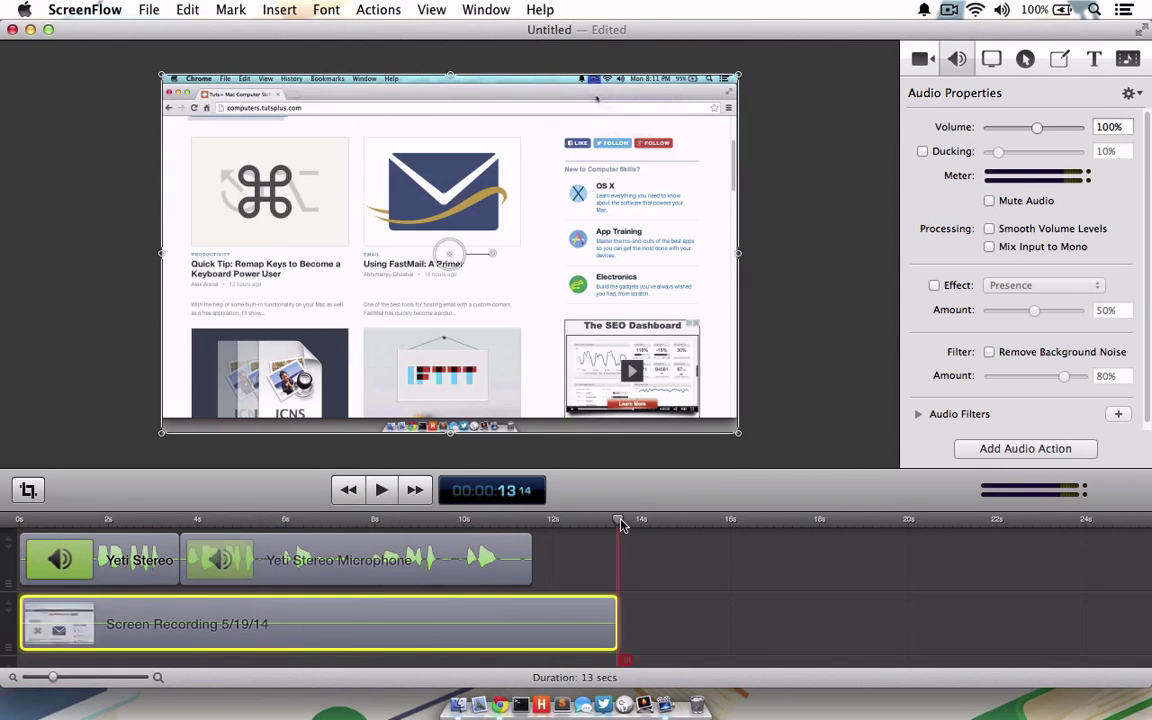
right_click(605, 615)
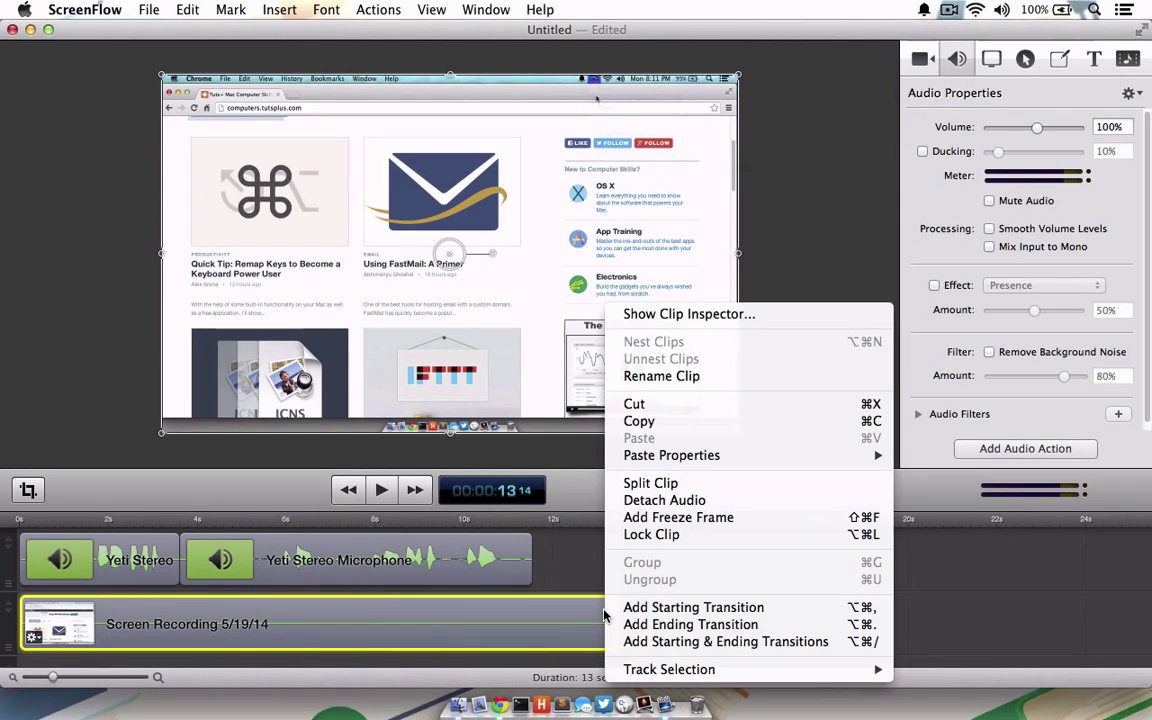
click(653, 518)
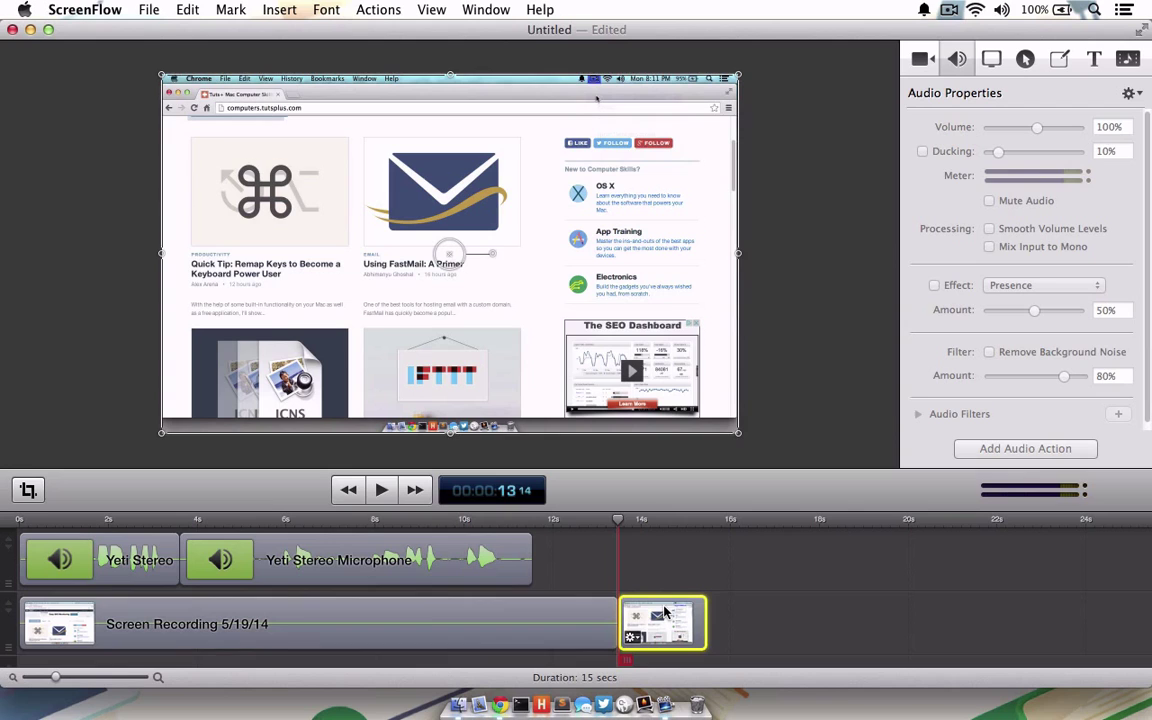